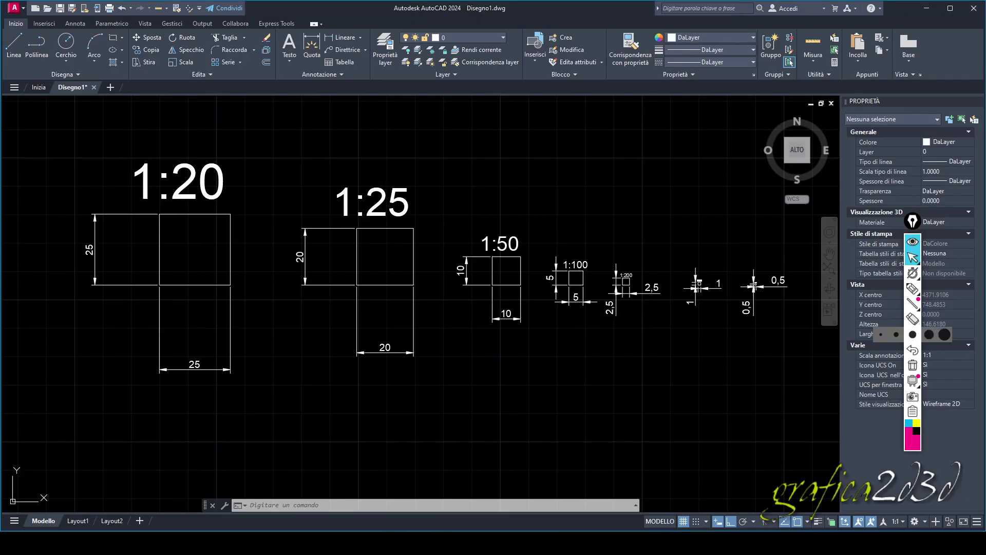
# In the Plot dialog, set the plot style table to acad.ctb and apply it to layouts
pyautogui.moveTo(385, 174); pyautogui.dragTo(378, 178, button='middle')
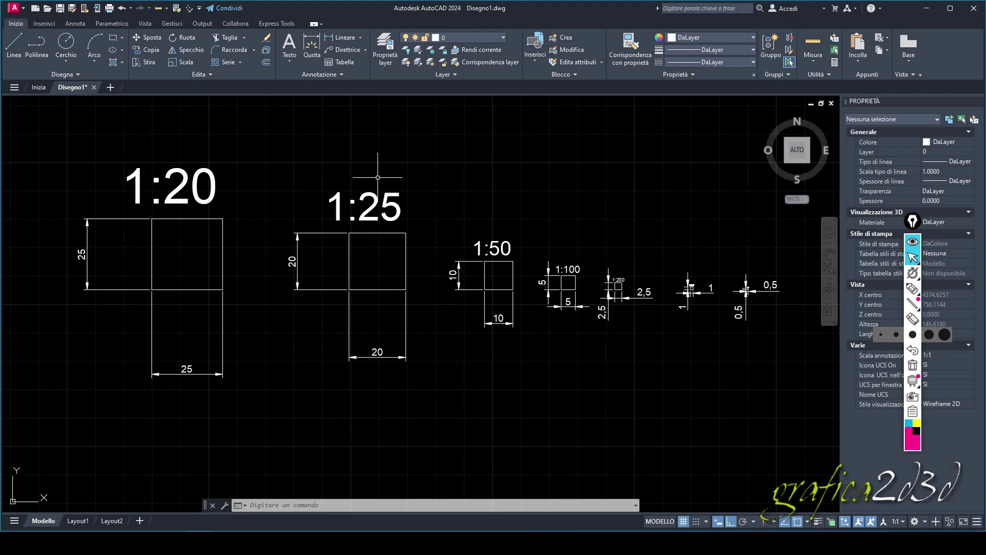
pyautogui.click(109, 11)
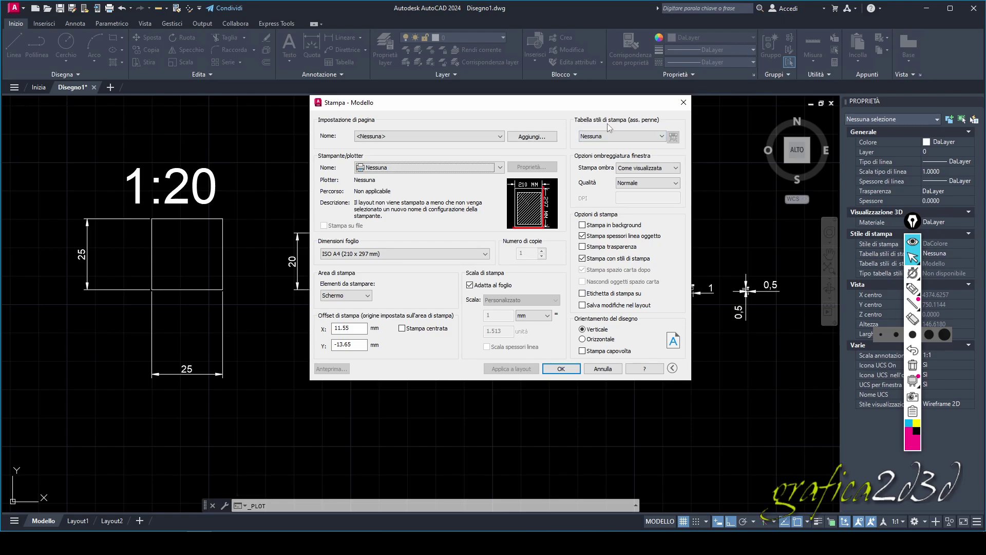
pyautogui.click(659, 136)
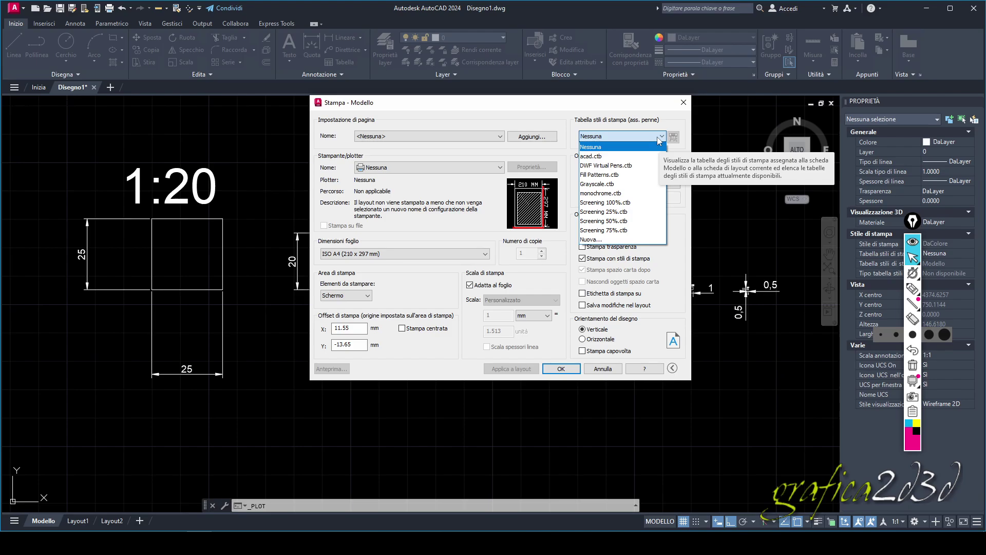
pyautogui.click(603, 157)
pyautogui.click(526, 264)
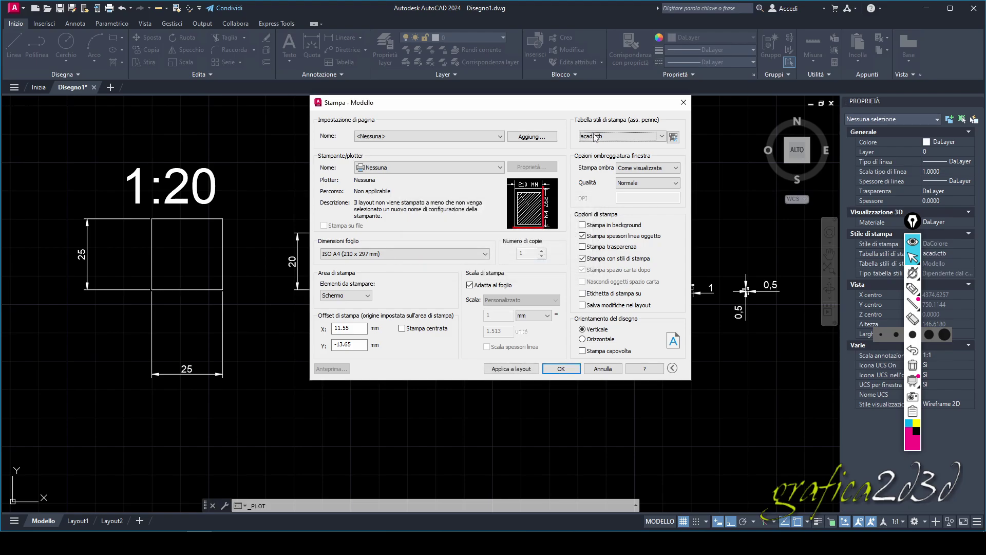
pyautogui.click(672, 137)
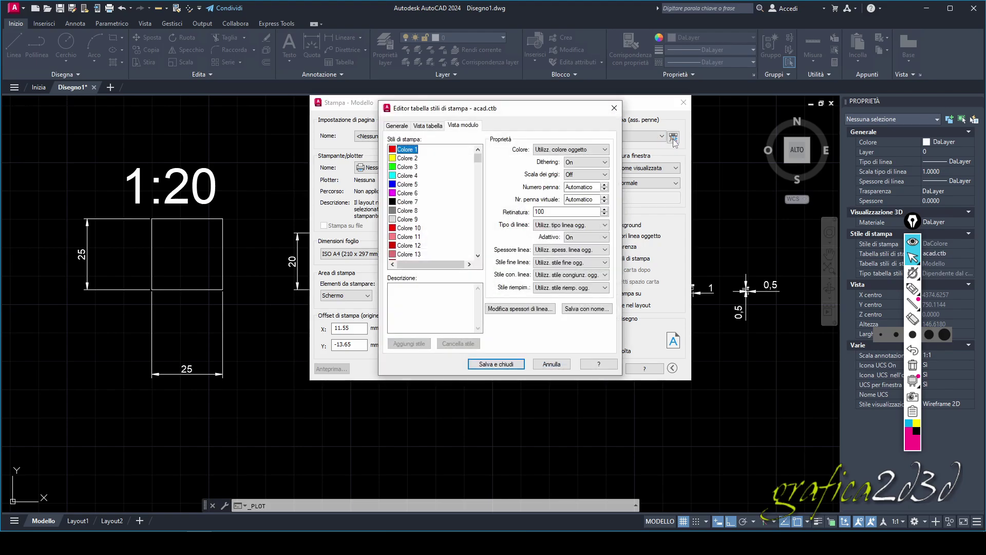
pyautogui.moveTo(415, 159)
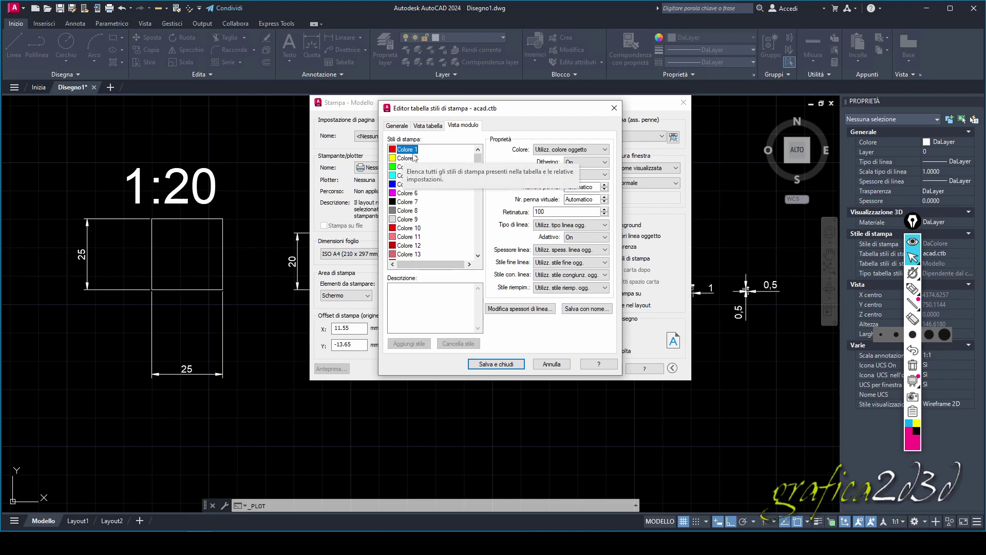
pyautogui.moveTo(478, 157)
pyautogui.mouseDown()
pyautogui.moveTo(475, 218)
pyautogui.moveTo(486, 155)
pyautogui.mouseUp()
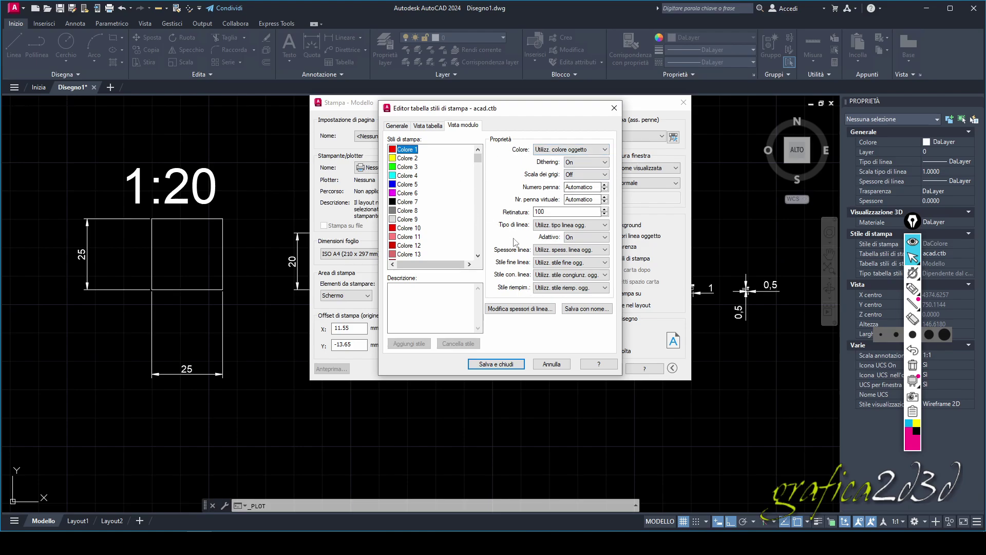
pyautogui.click(613, 109)
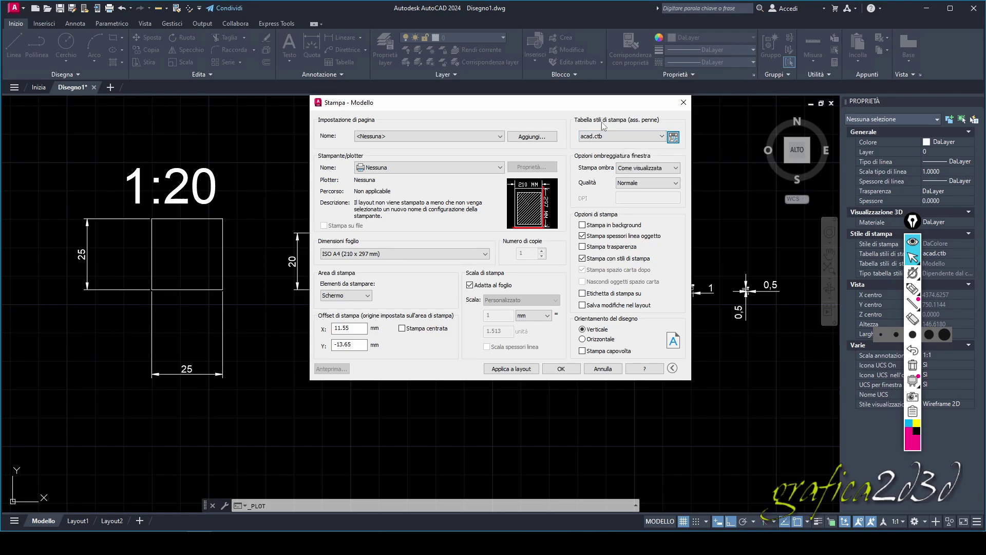
# Recheck that acad.ctb stays selected, then close the Plot dialog without plotting
pyautogui.click(642, 135)
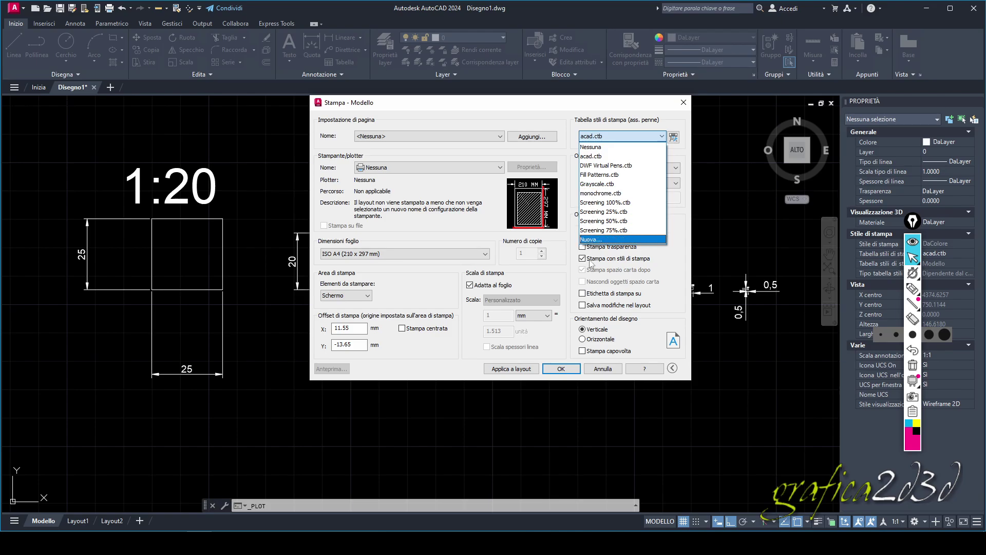
pyautogui.click(666, 275)
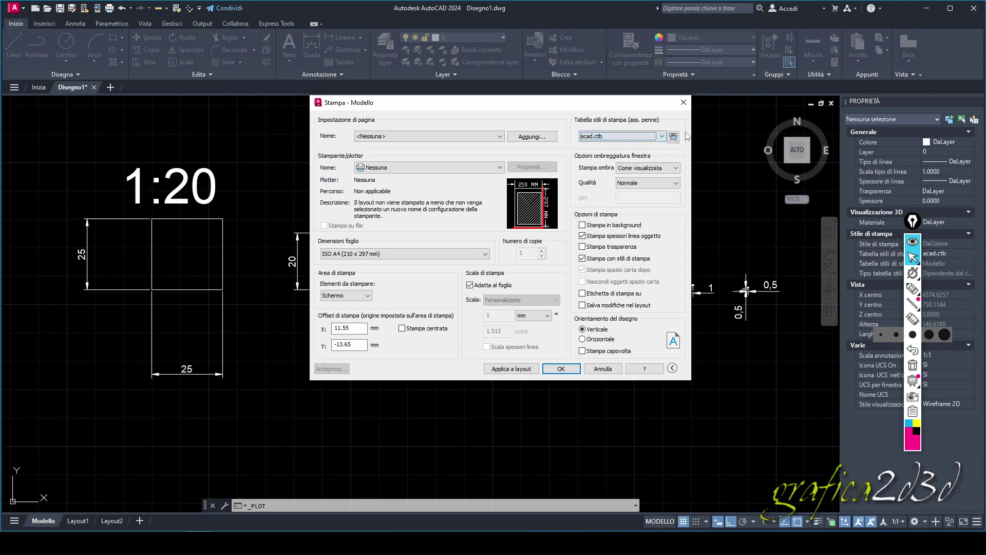
pyautogui.click(683, 105)
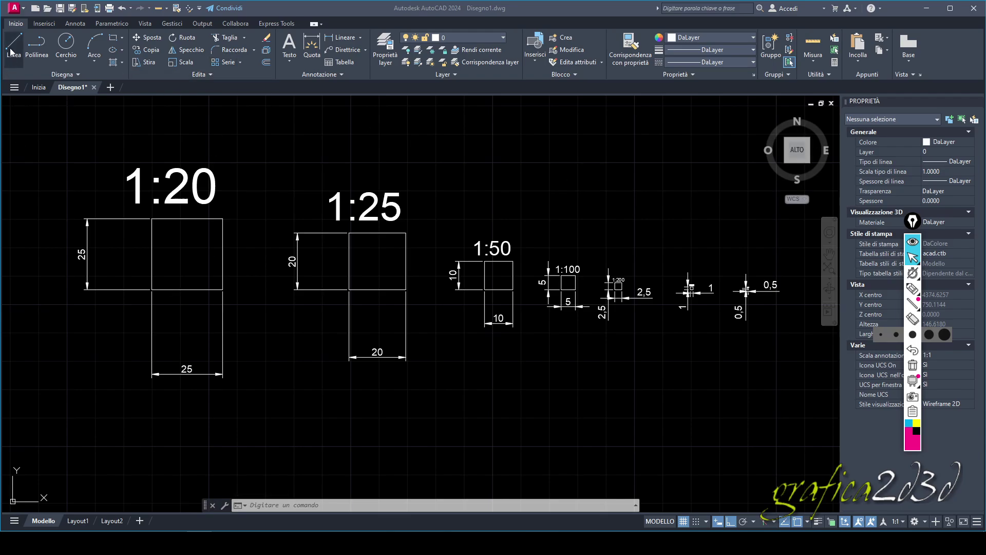
# From Options' Plot and Publish settings, open the Plotters folder via Add or Configure Plotters
pyautogui.click(15, 15)
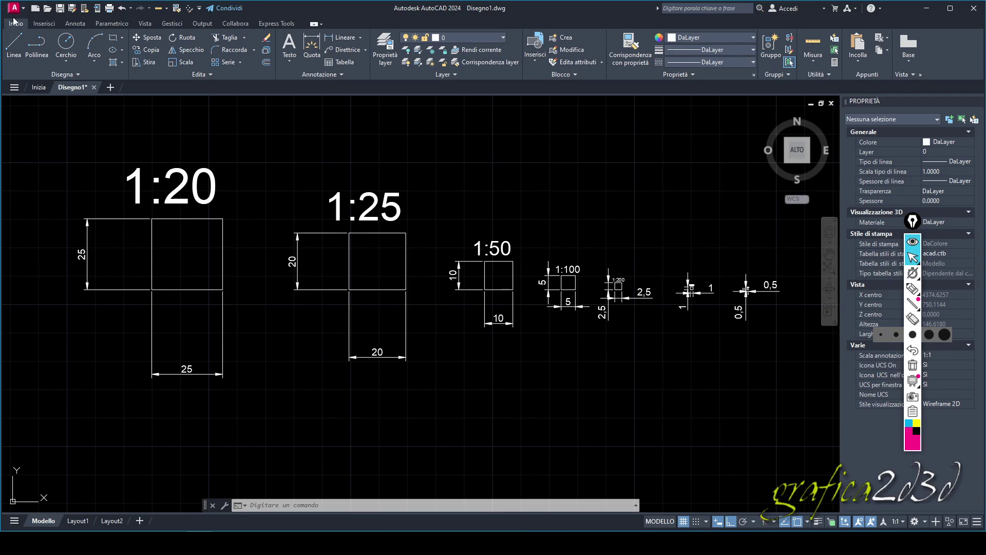
pyautogui.click(15, 8)
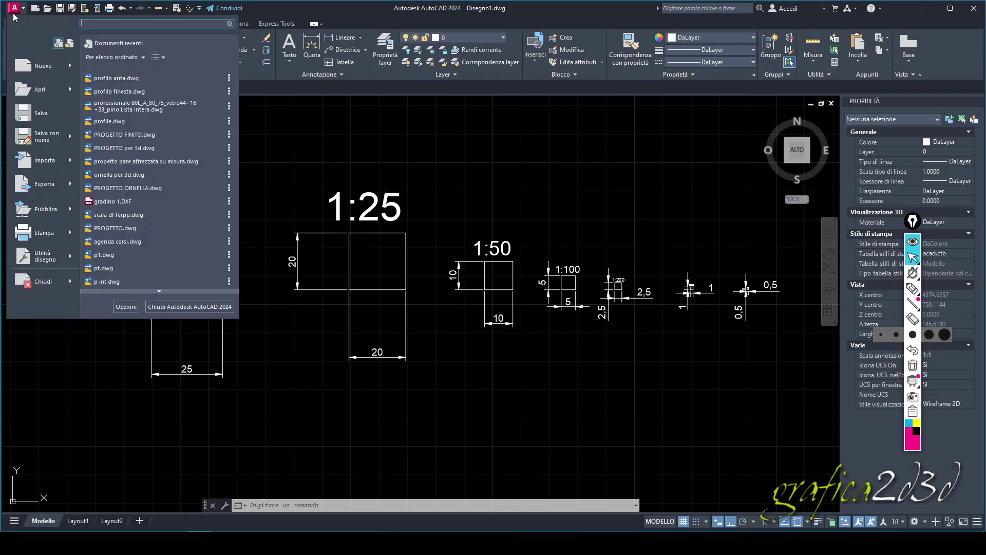
pyautogui.click(123, 307)
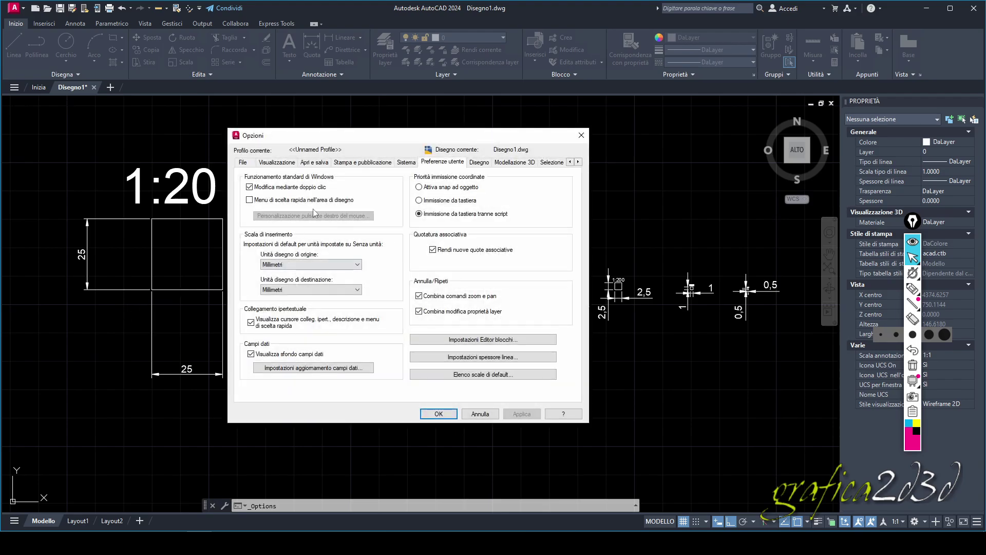
pyautogui.click(361, 163)
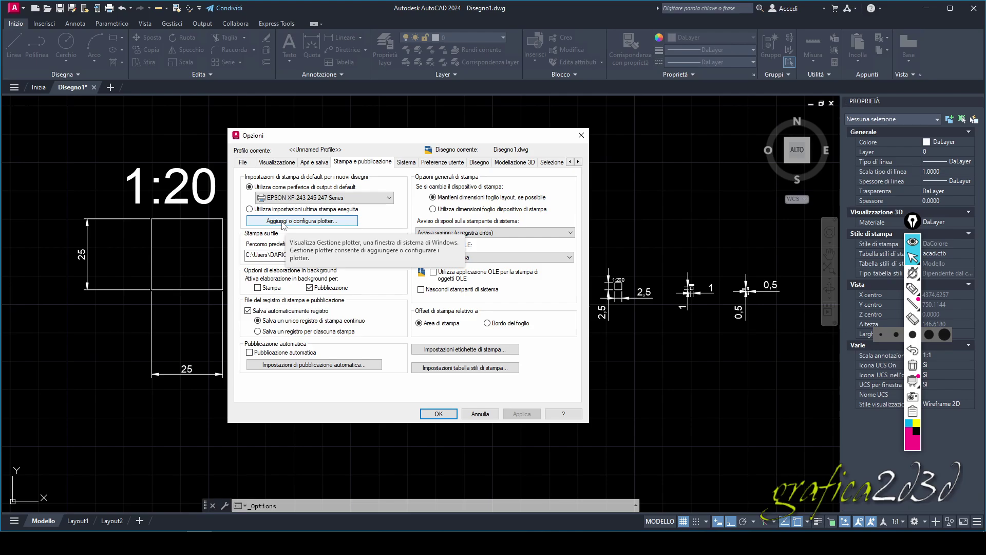
pyautogui.click(283, 225)
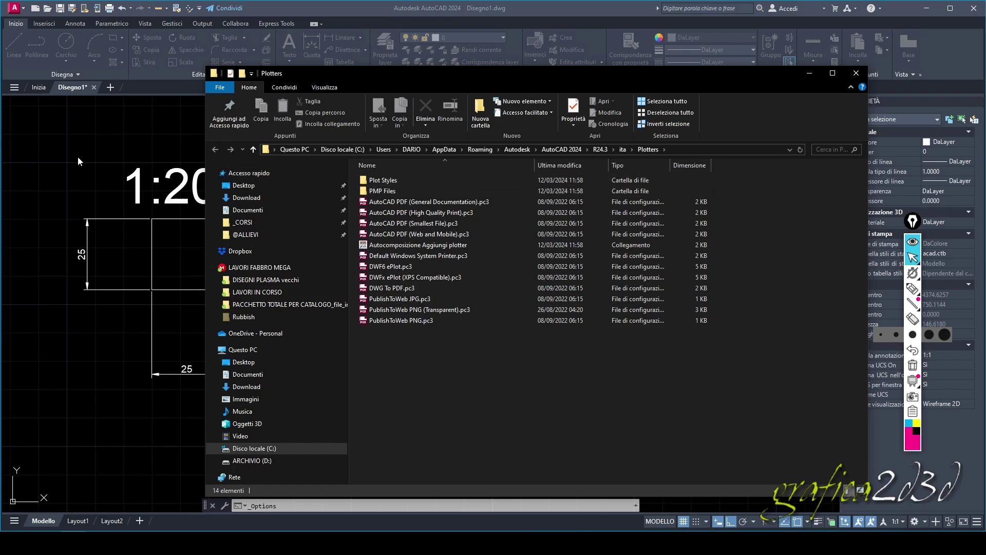
# Browse the Plot Styles folder's .ctb/.stb files, then close the Explorer window
pyautogui.doubleClick(402, 179)
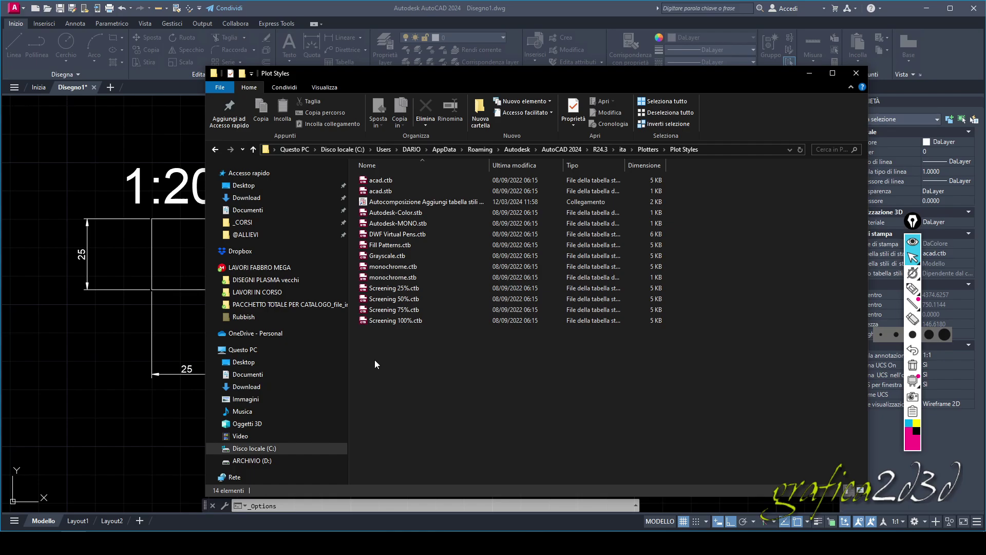
pyautogui.click(856, 73)
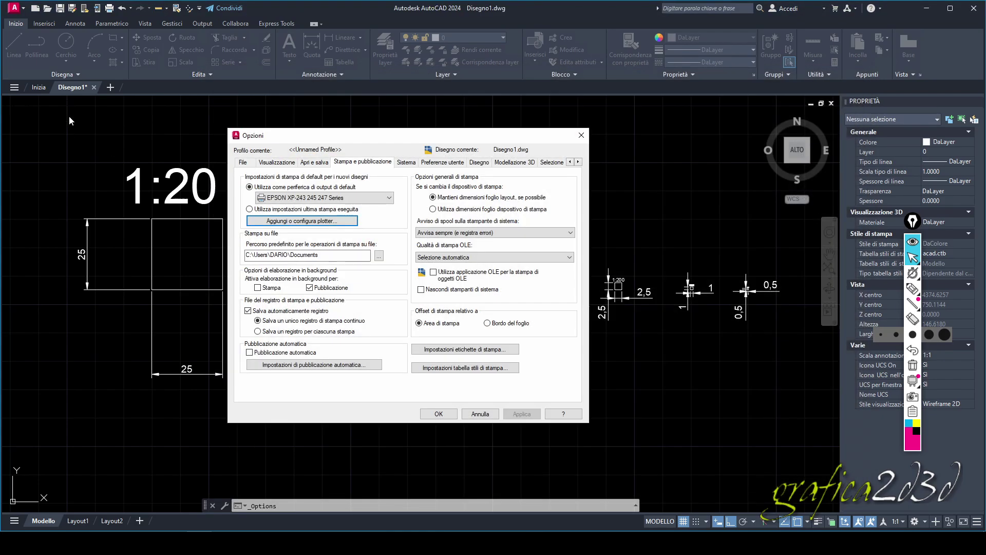
# Close Options, confirm the Plot dialog still lists acad.ctb, and close it
pyautogui.click(581, 135)
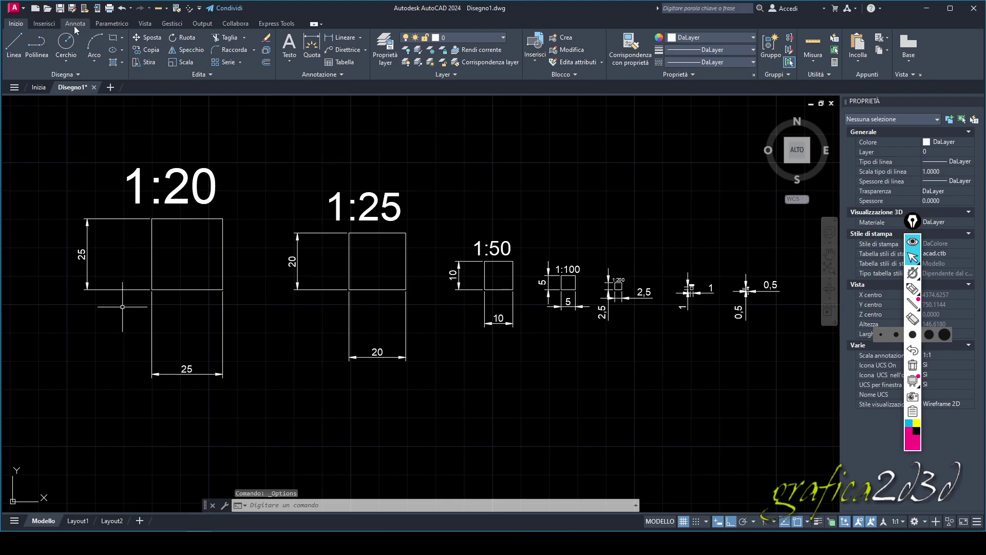
pyautogui.click(110, 9)
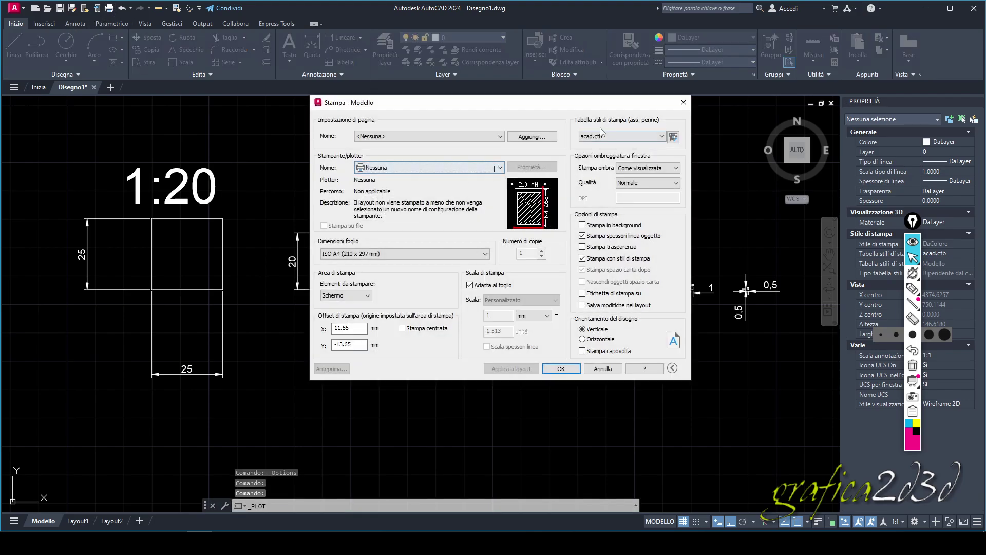
pyautogui.click(609, 138)
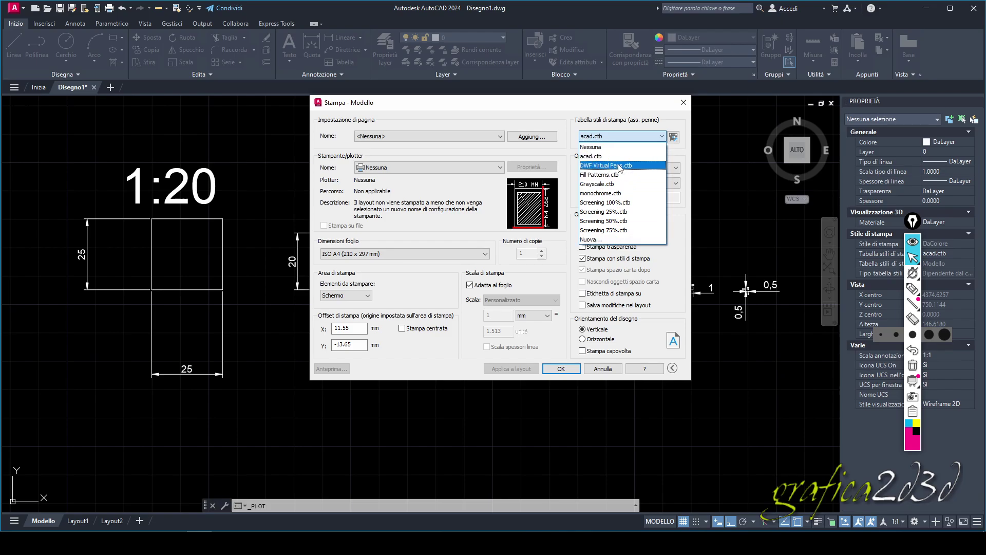
pyautogui.click(684, 102)
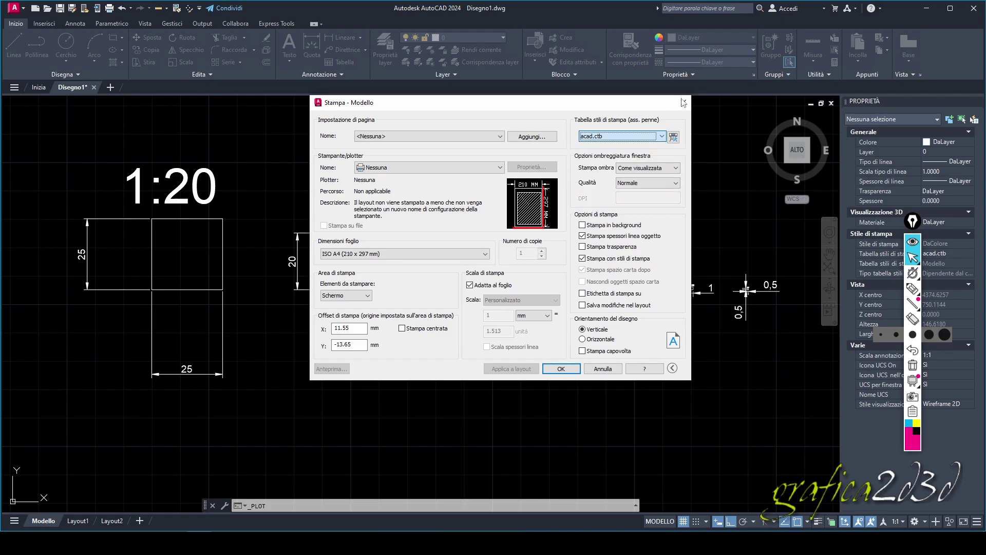
pyautogui.click(683, 103)
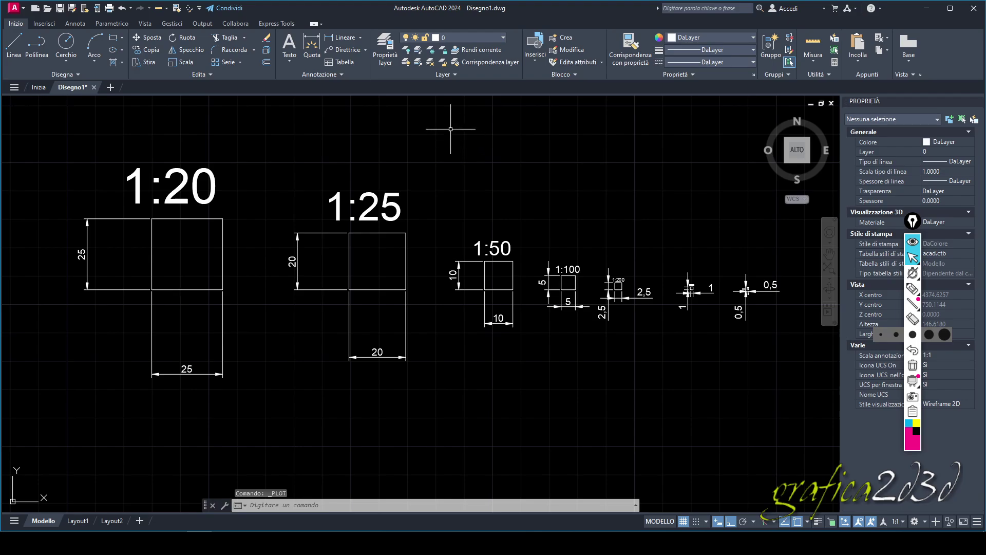
pyautogui.press('Escape')
pyautogui.press('Escape')
pyautogui.press('Escape')
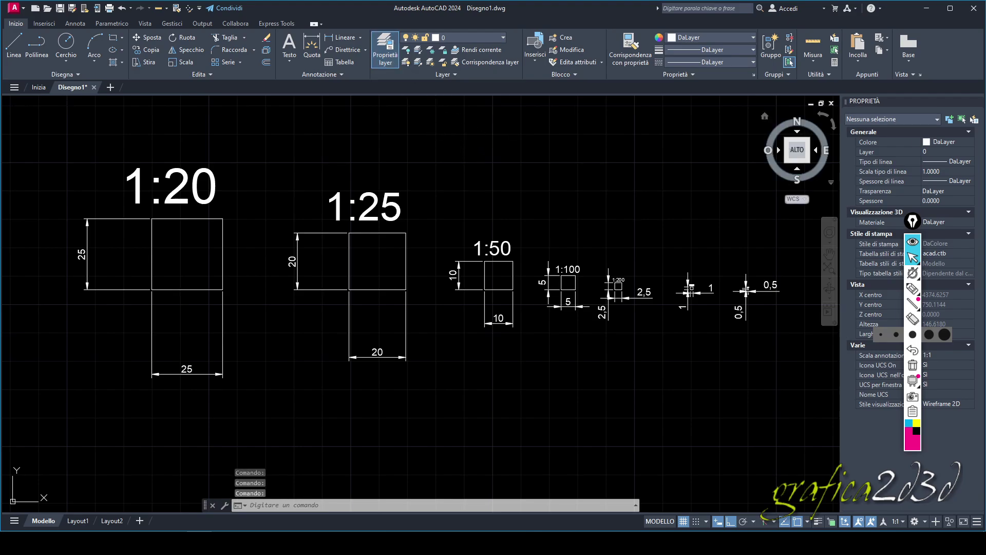
pyautogui.moveTo(913, 273)
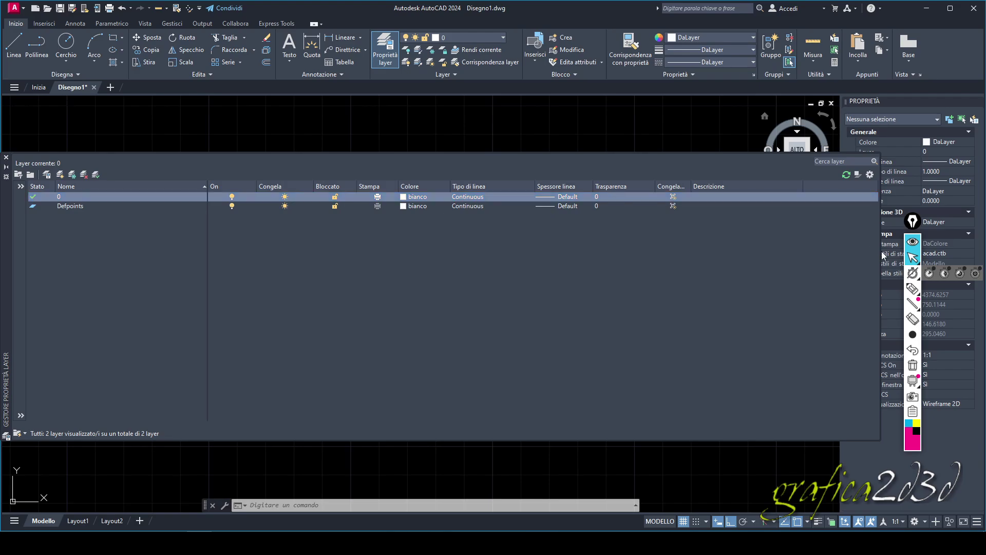
pyautogui.moveTo(879, 250); pyautogui.dragTo(483, 251)
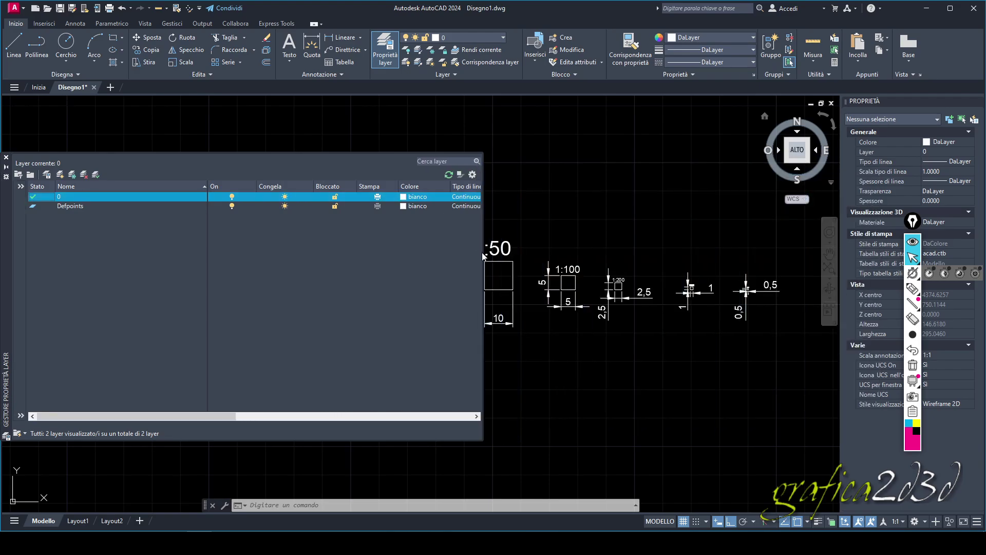
pyautogui.moveTo(7, 238); pyautogui.dragTo(178, 221)
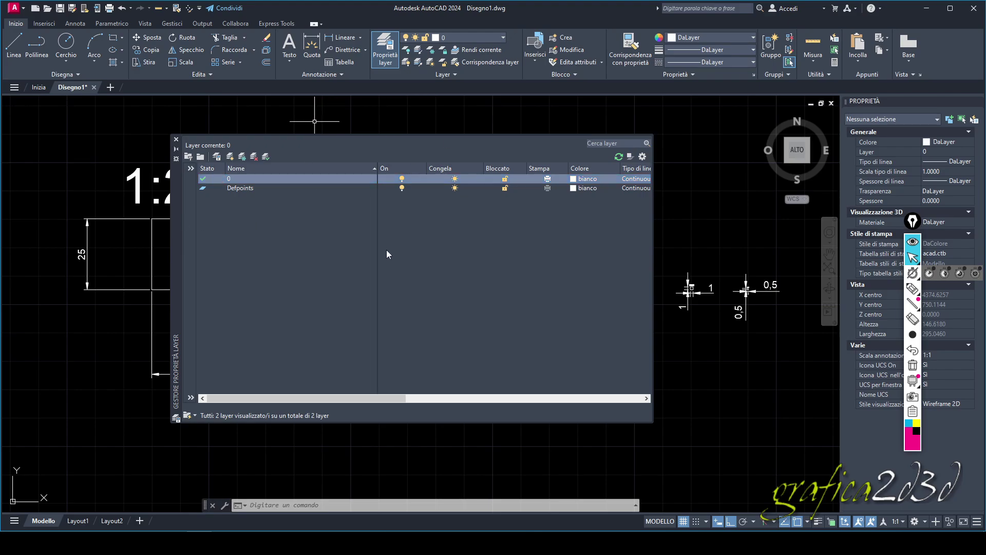
pyautogui.moveTo(376, 166); pyautogui.dragTo(268, 167)
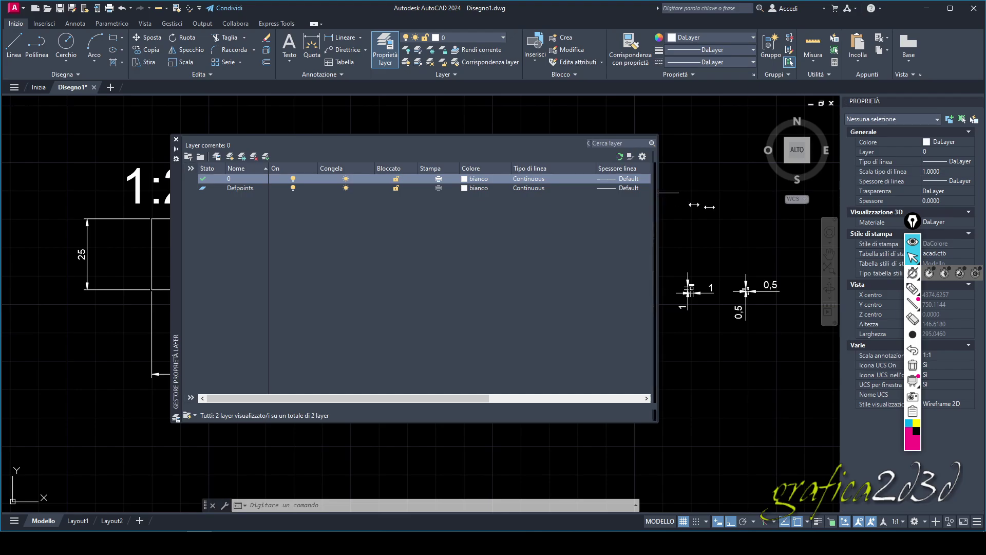
pyautogui.moveTo(652, 196); pyautogui.dragTo(773, 195)
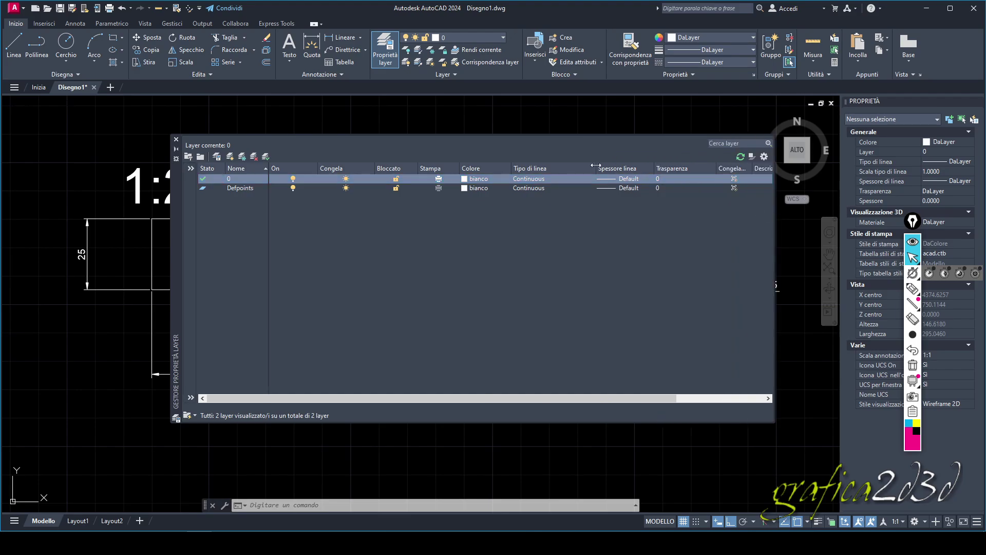
pyautogui.moveTo(595, 165); pyautogui.dragTo(578, 165)
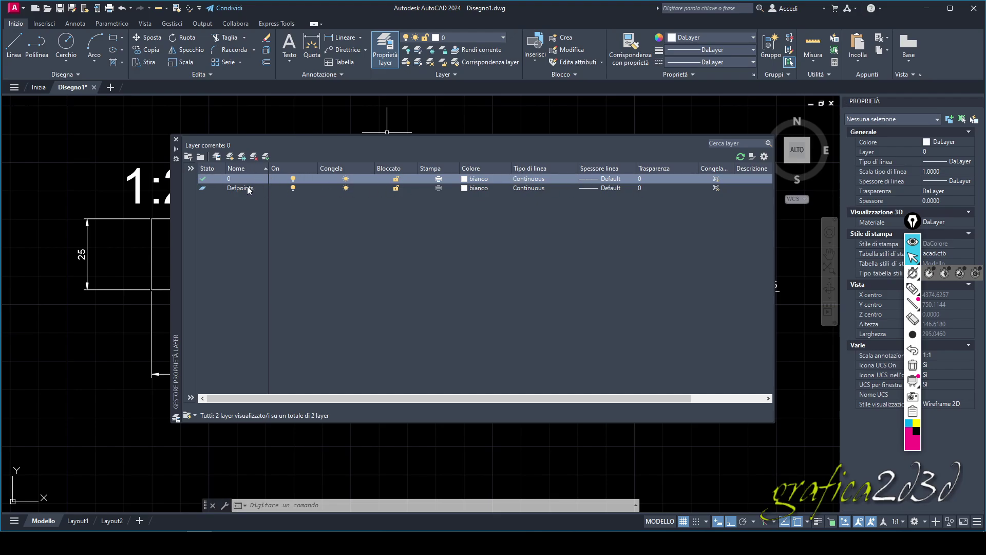
pyautogui.click(594, 188)
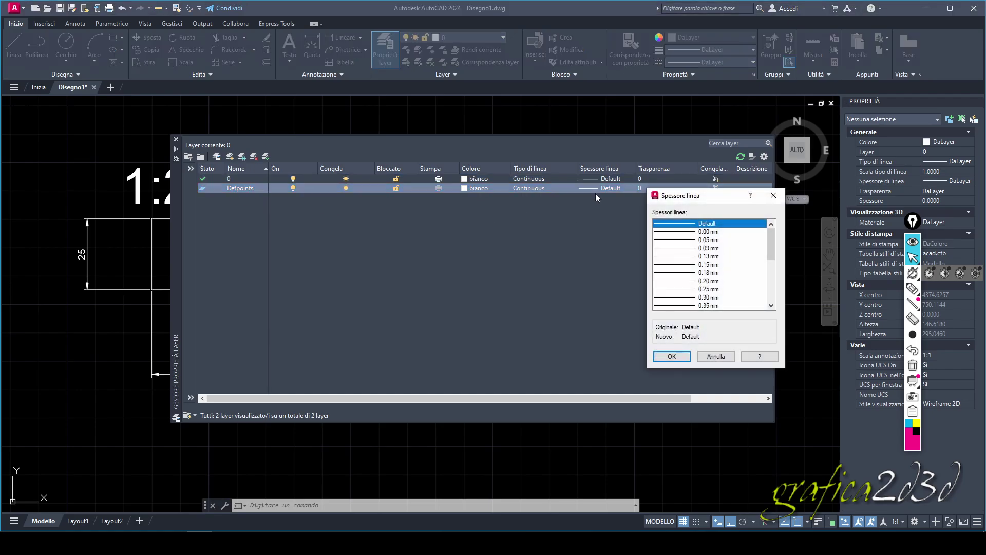
pyautogui.click(774, 195)
pyautogui.click(176, 140)
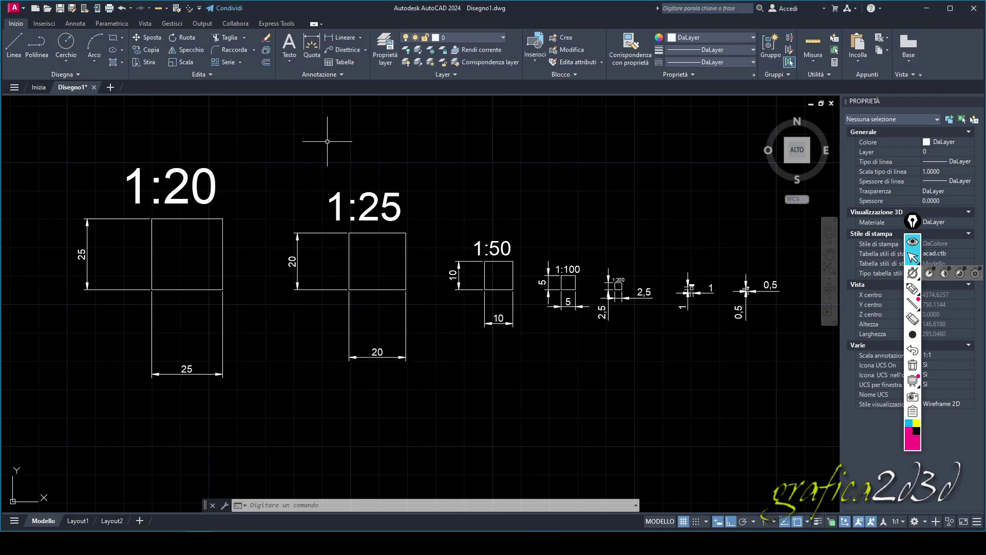
# Open acad.ctb in the plot style table editor and browse colour styles up to Colore 8
pyautogui.click(109, 8)
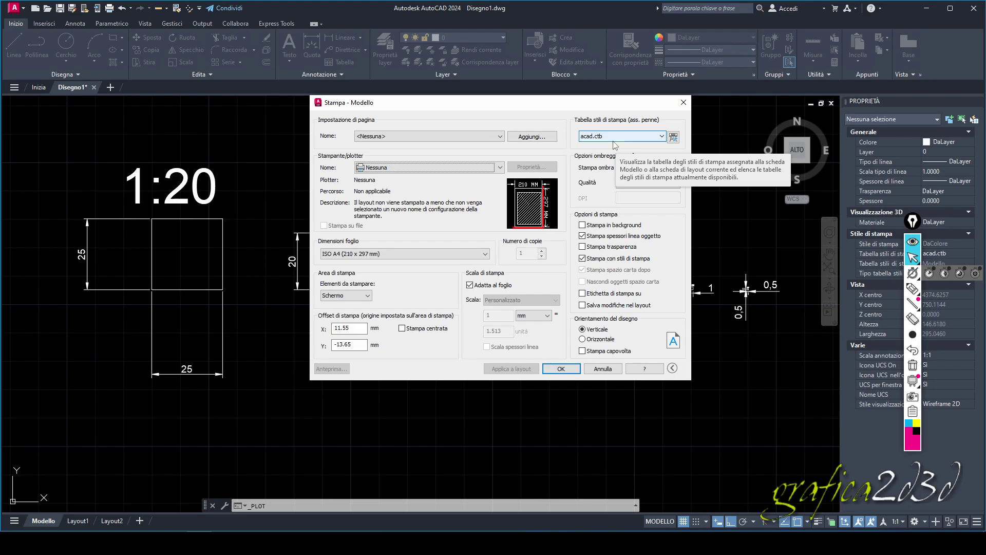
pyautogui.click(673, 137)
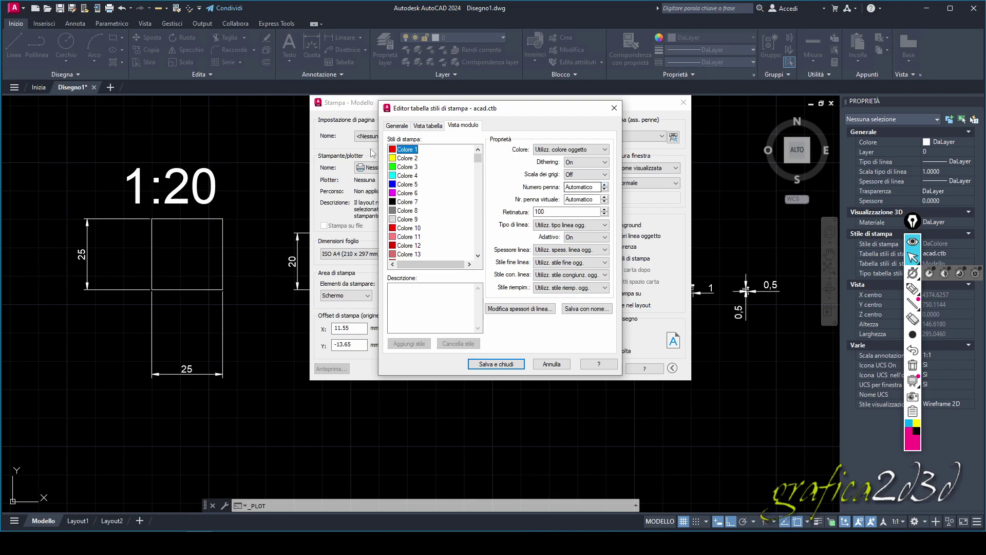
pyautogui.click(410, 159)
pyautogui.moveTo(410, 170); pyautogui.dragTo(406, 224)
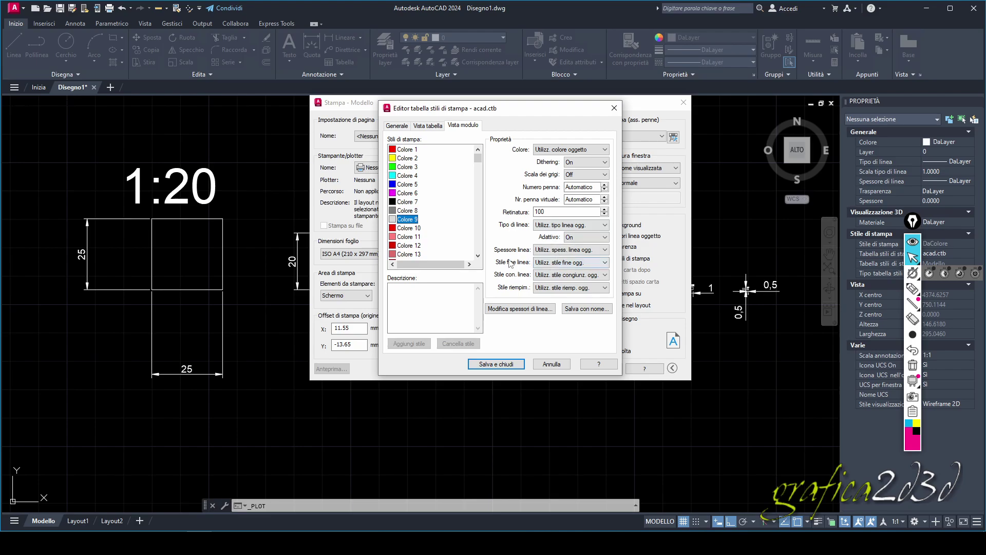
# Review the available lineweights without changing them, then return to the Colore 1 style
pyautogui.click(555, 250)
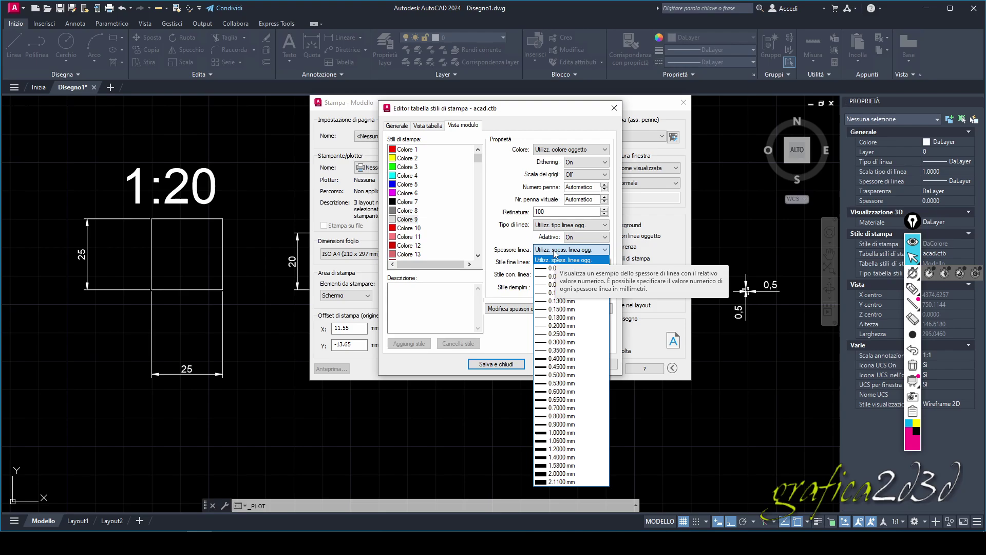
pyautogui.click(406, 154)
pyautogui.click(406, 152)
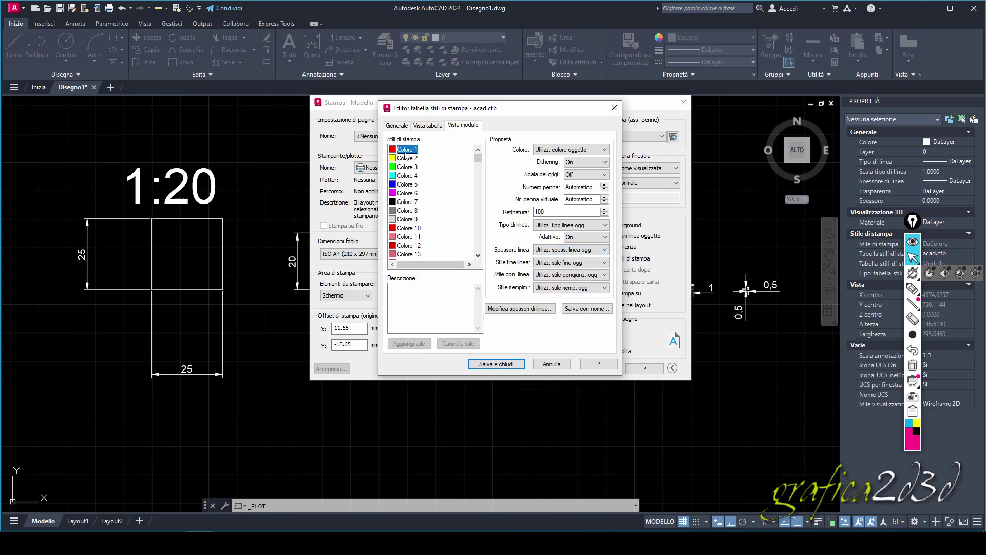